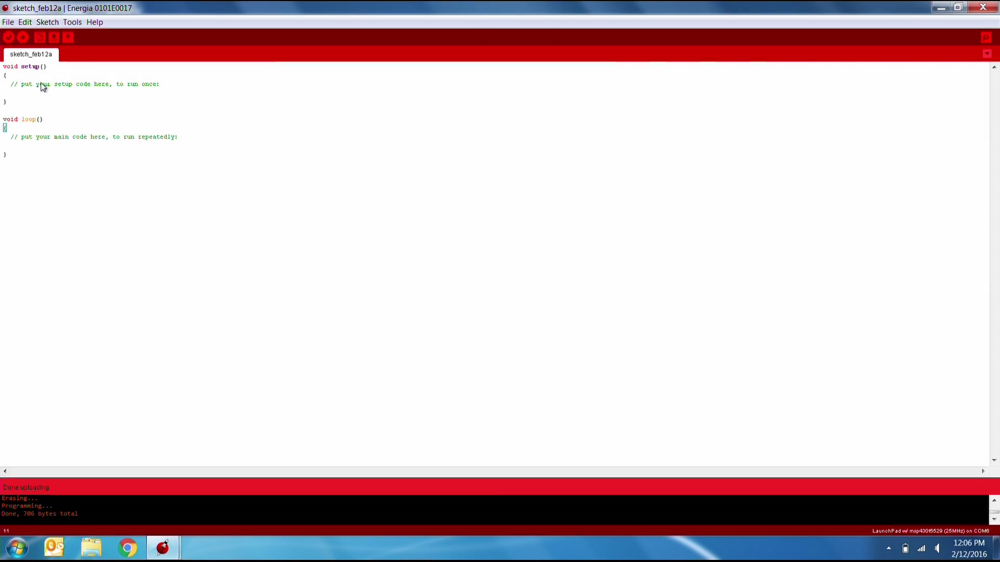
# - Open the File menu over the blank default sketch
pyautogui.click(10, 23)
pyautogui.moveTo(35, 74)
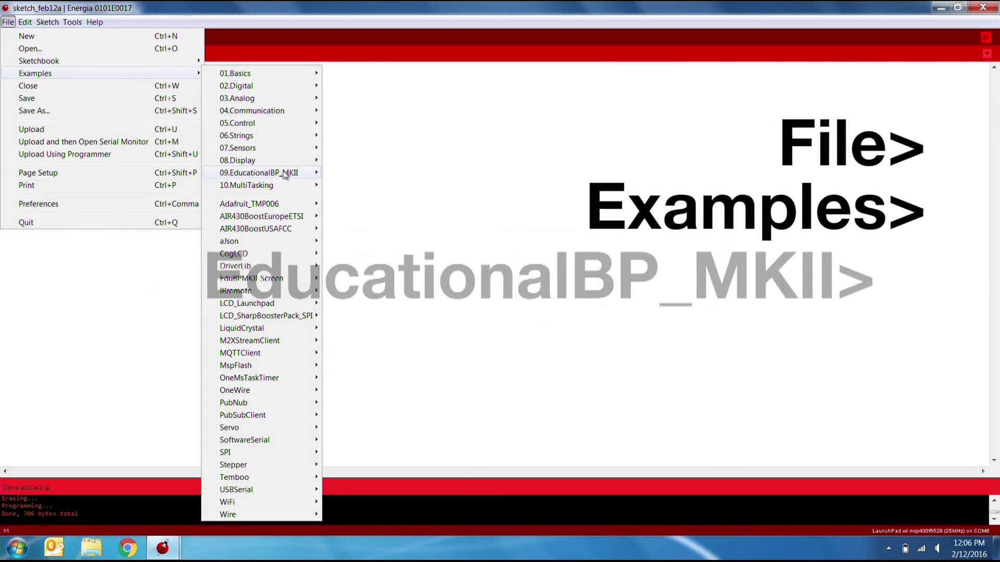
pyautogui.moveTo(258, 173)
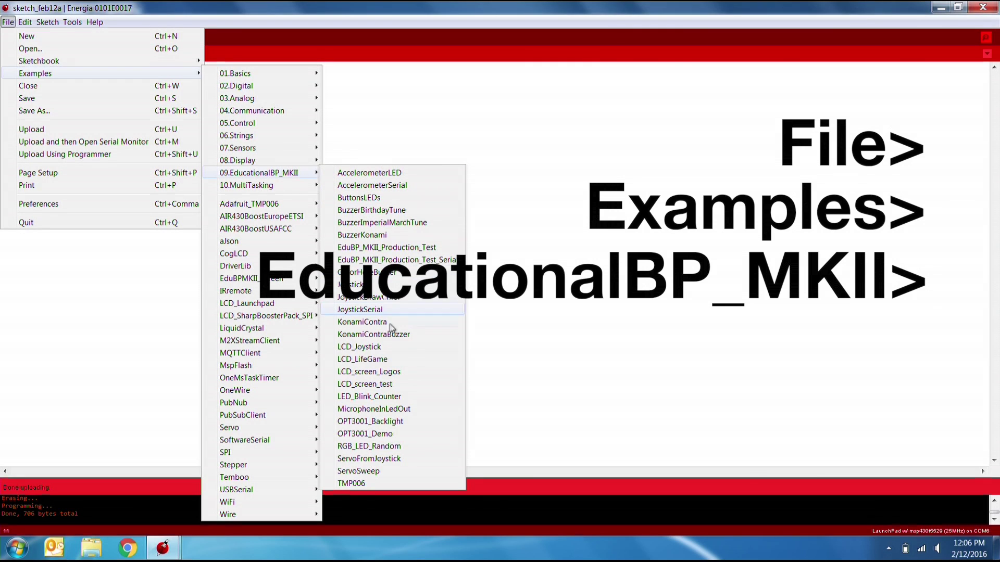
# - Open the LCD_screen_test example from 09.EducationalBP_MKII
pyautogui.click(398, 387)
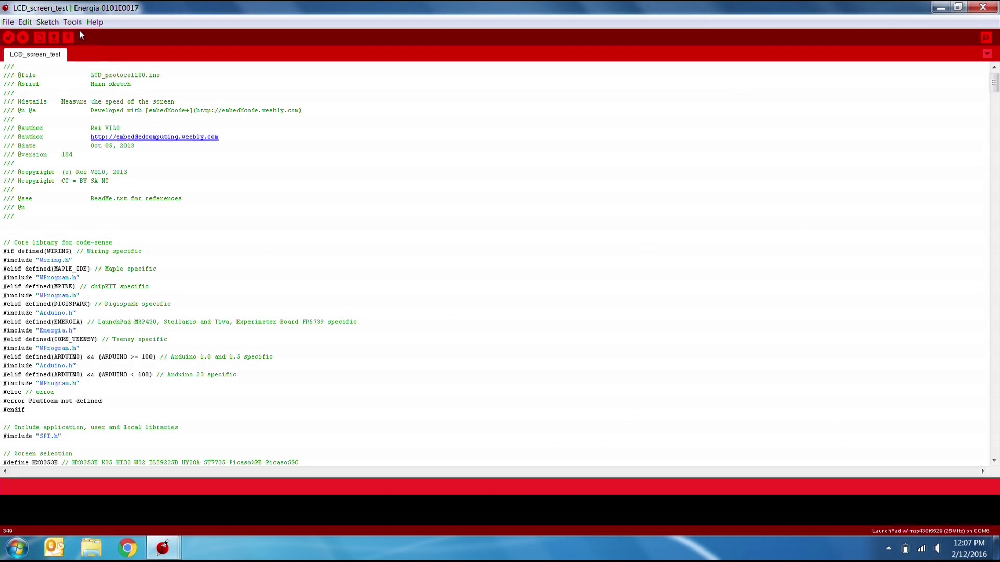
pyautogui.click(73, 23)
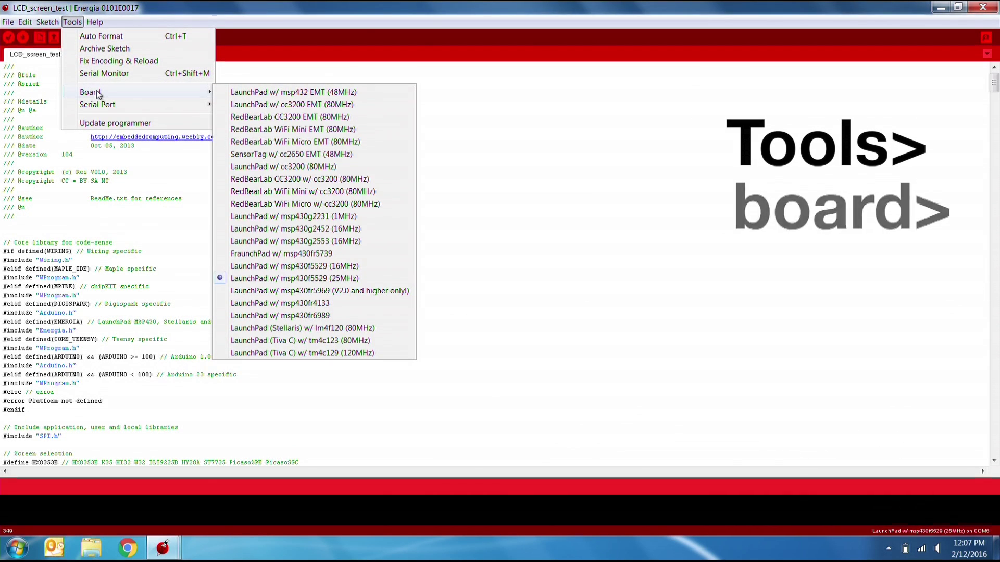
pyautogui.moveTo(97, 105)
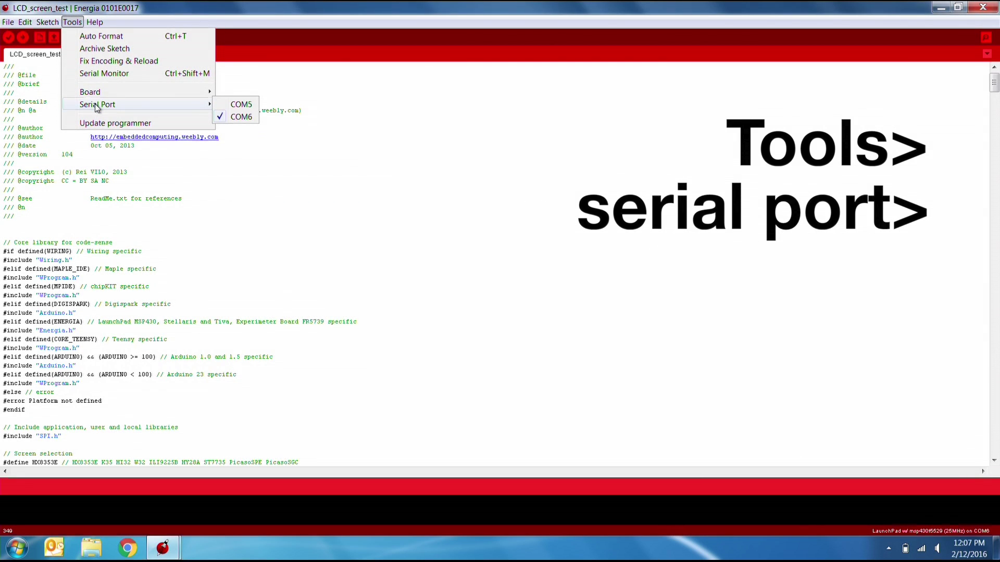
pyautogui.click(32, 81)
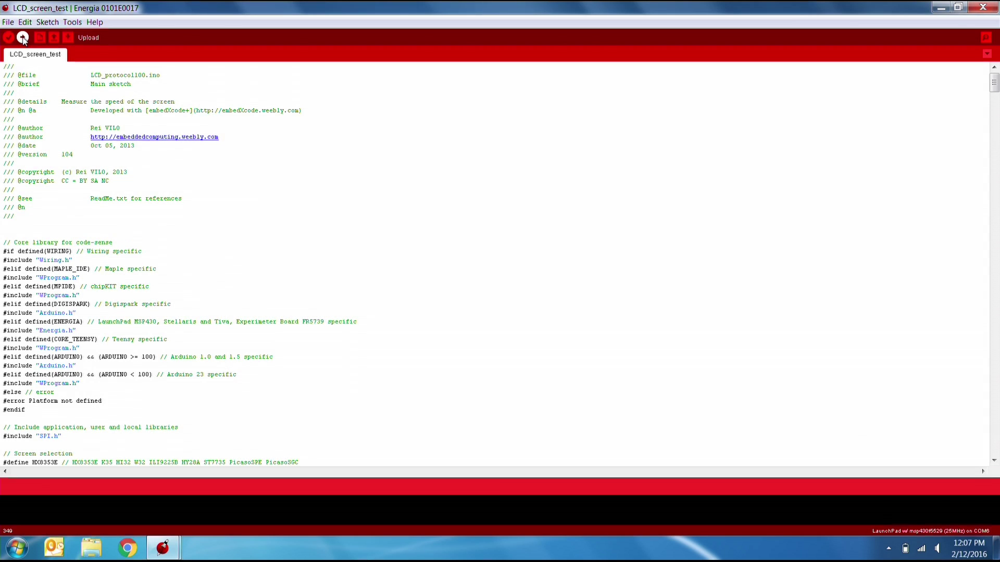
# - Compile the LCD_screen_test sketch and upload it to the LaunchPad
pyautogui.click(23, 41)
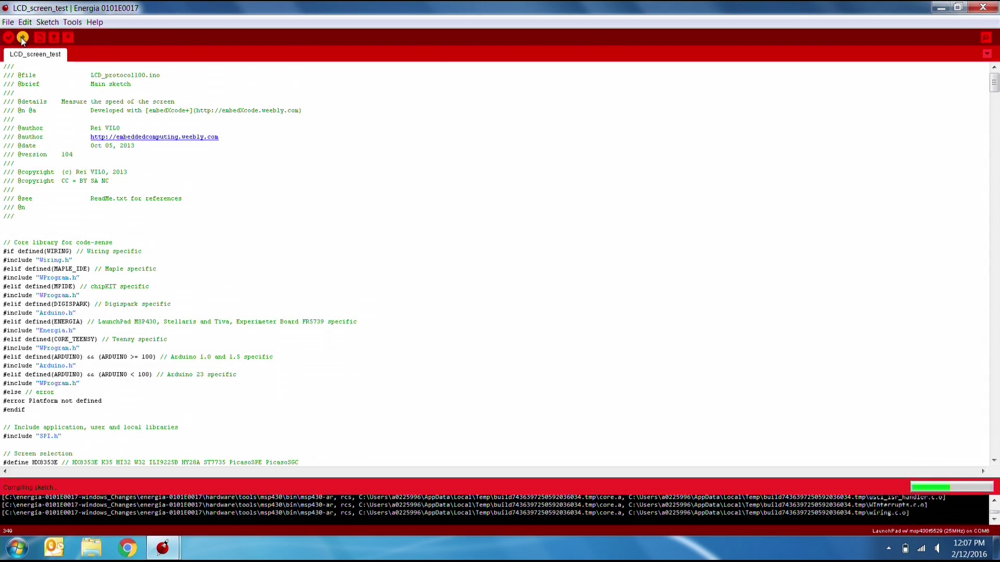